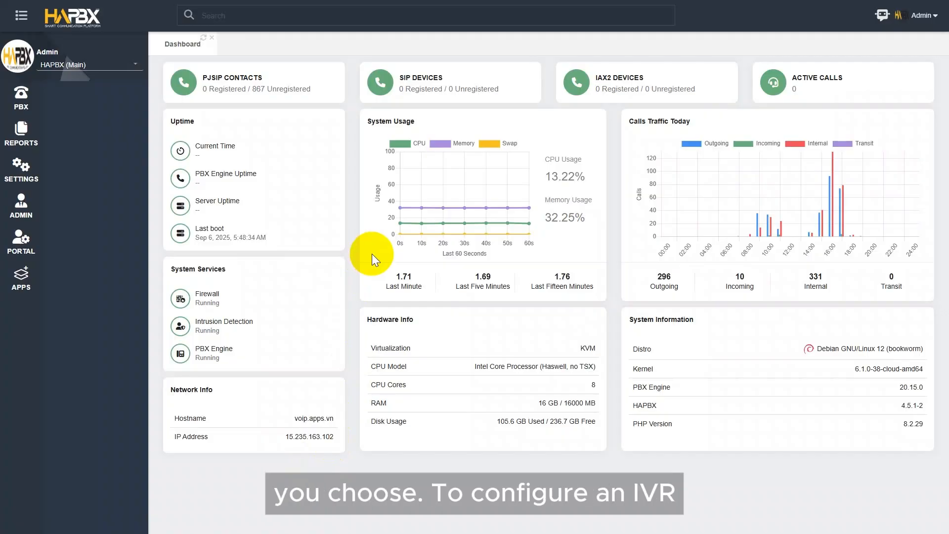
- Open the IVR form in the PBX incoming call tools and set the description to "My IVR"
click(17, 95)
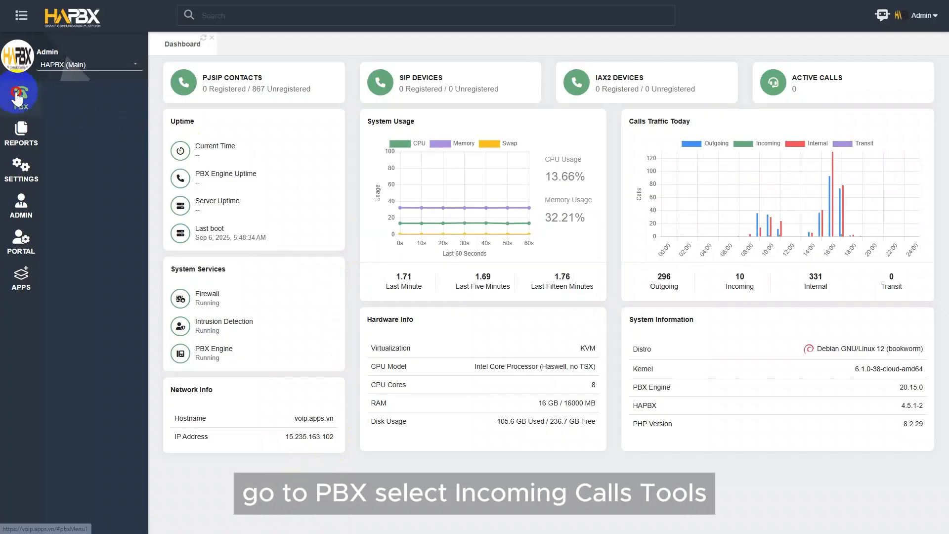
click(78, 214)
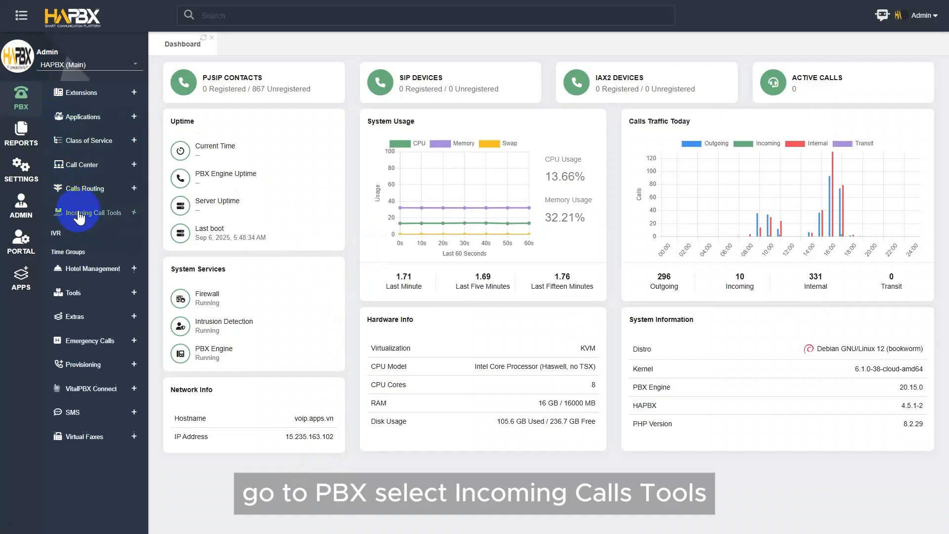
click(77, 236)
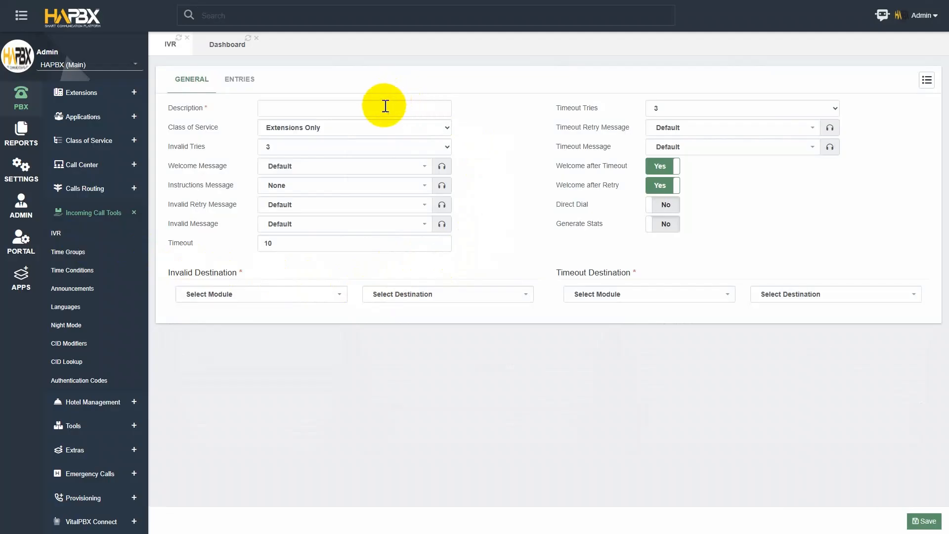
click(361, 107)
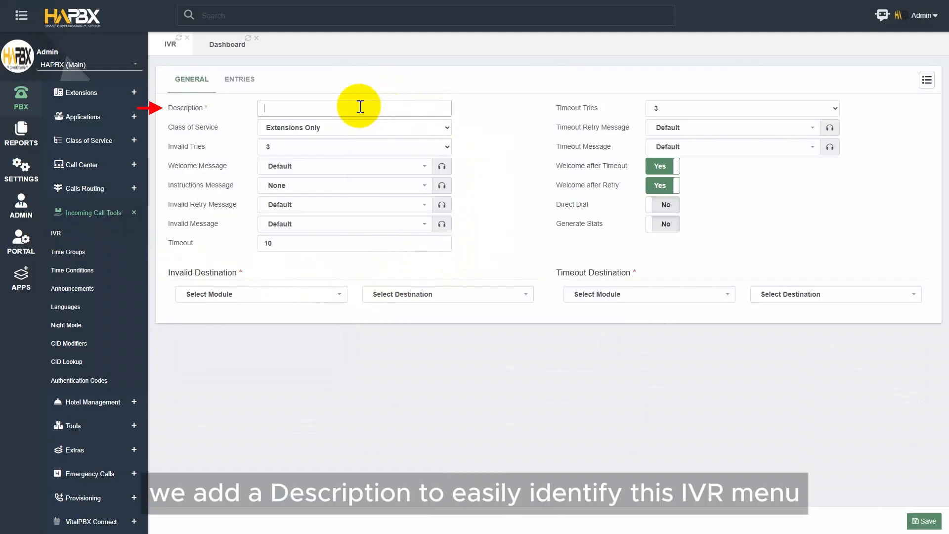
text(My IVR)
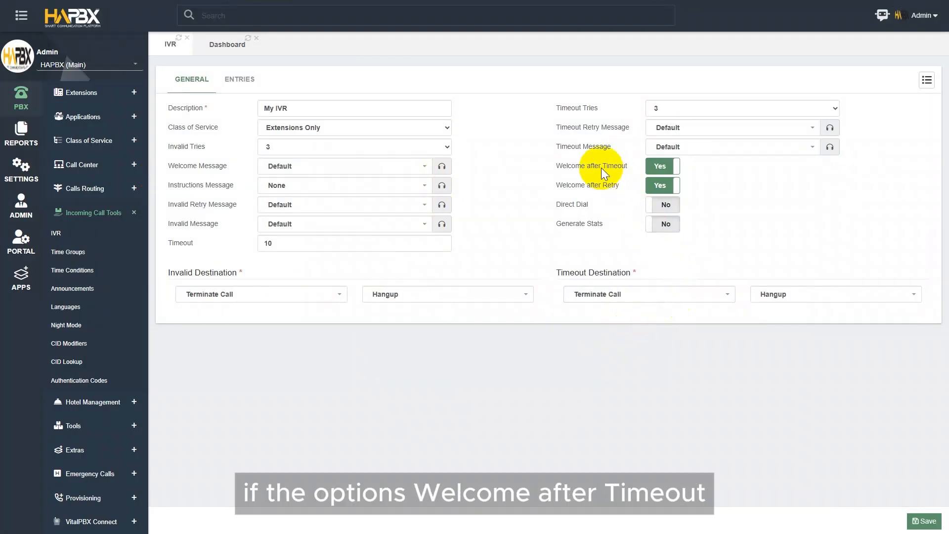
- Set the IVR's welcome message to "Welcome Message – Lời chào đầu tiên" and enable Direct Dial
mouse_move(600, 167)
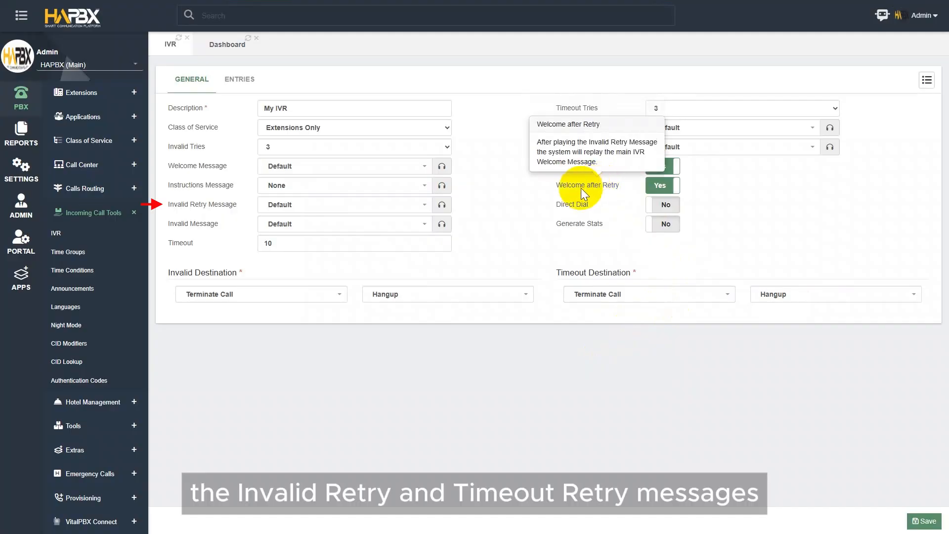
click(415, 169)
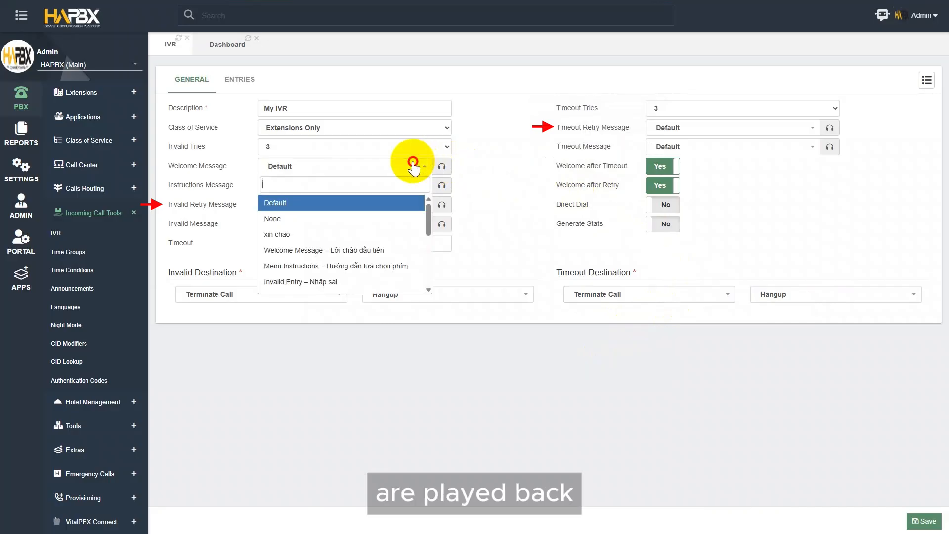
click(379, 252)
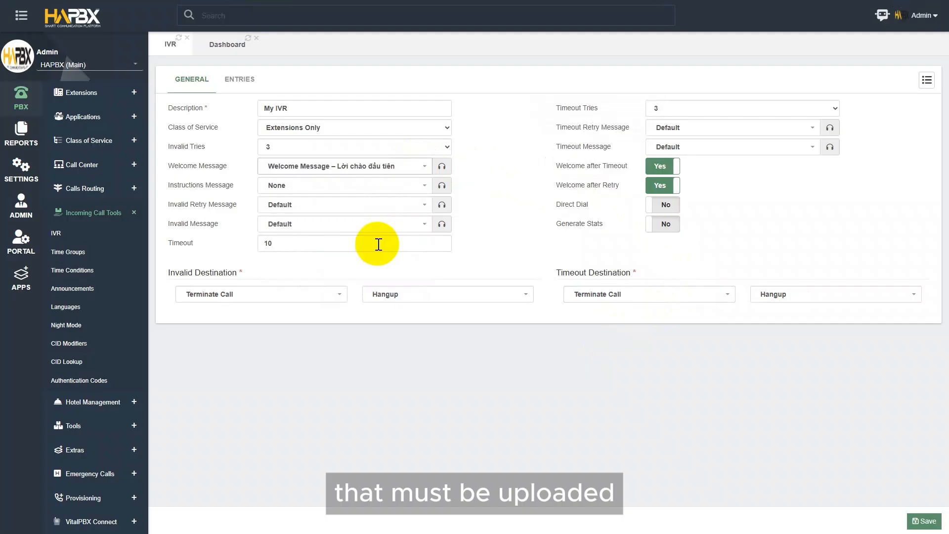
click(379, 244)
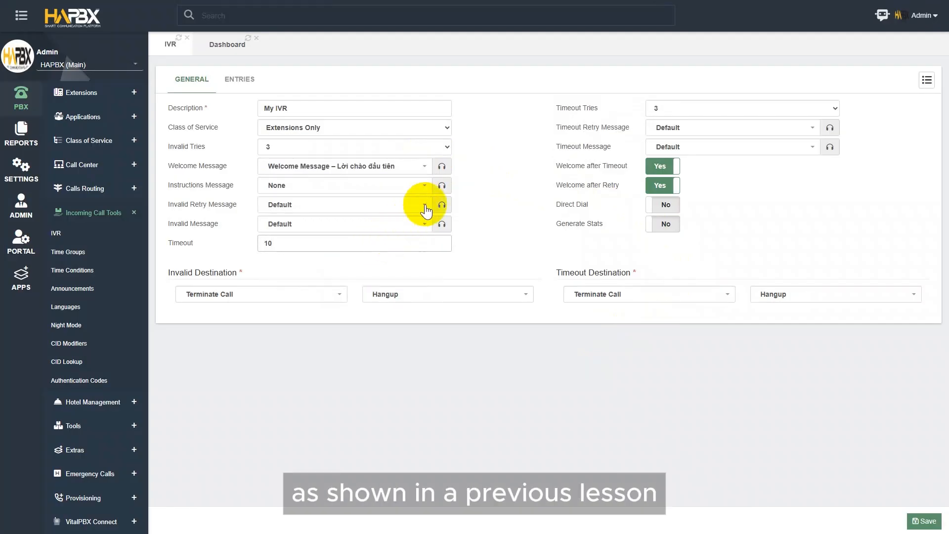
click(663, 213)
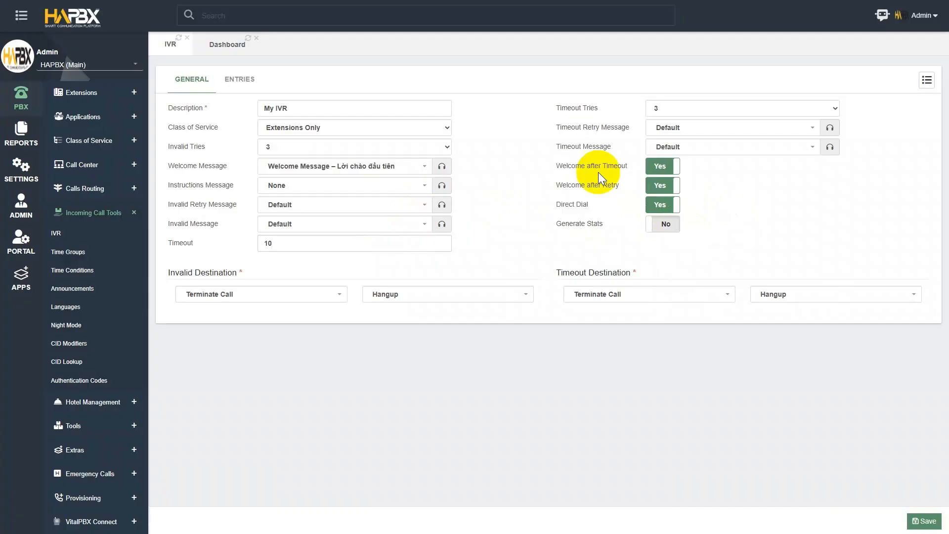
- In the IVR entries, route digit 1 to the Queues module with destination "6001 - HÀNG ĐỢI IT"
click(240, 80)
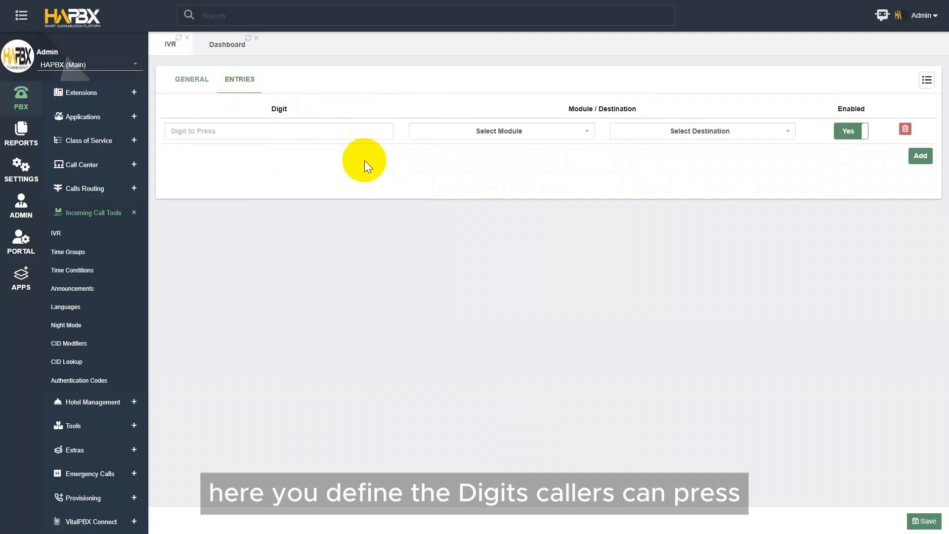
click(336, 132)
text(1)
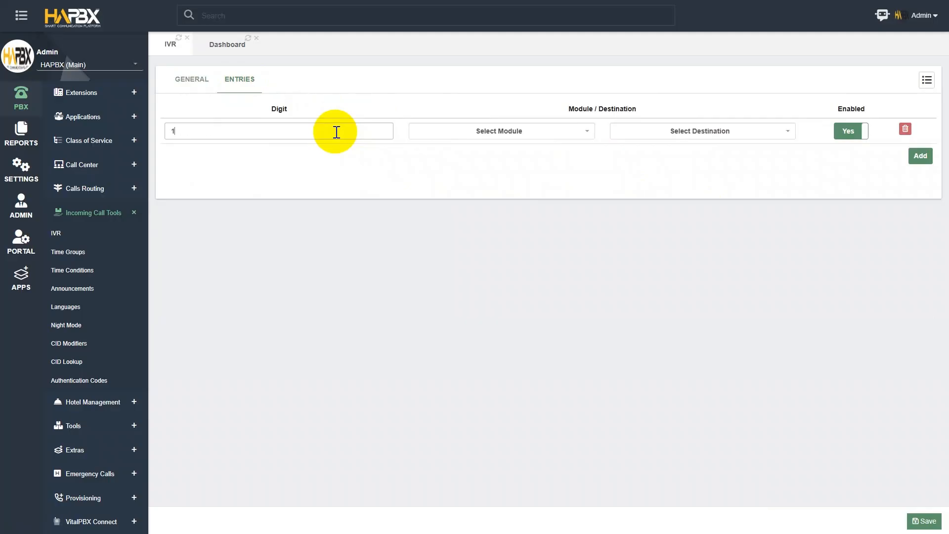
click(467, 134)
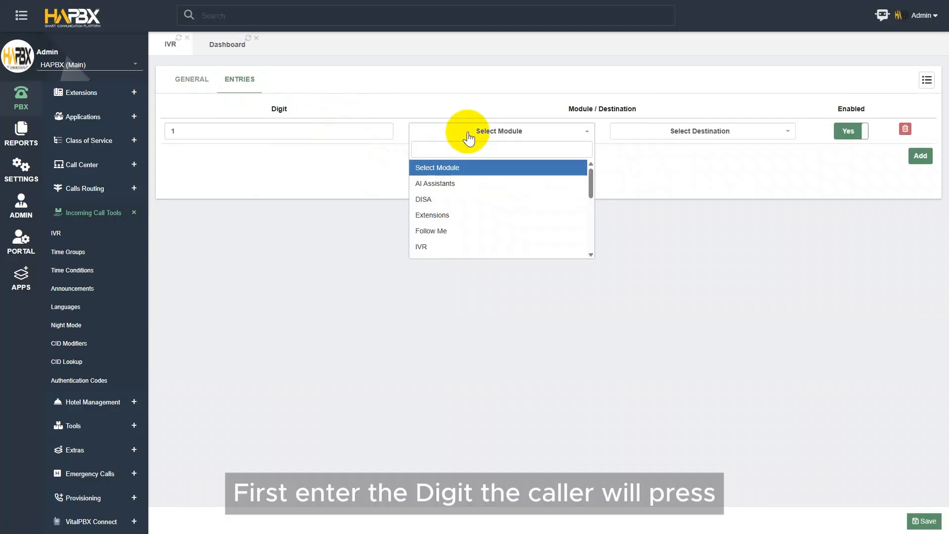
scroll(470, 211, down, 6)
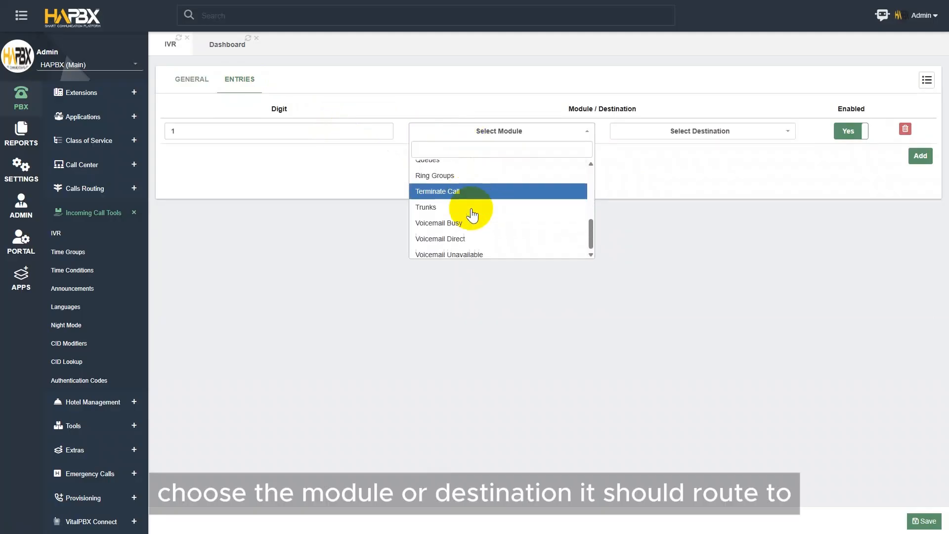
scroll(470, 211, up, 6)
text(qu)
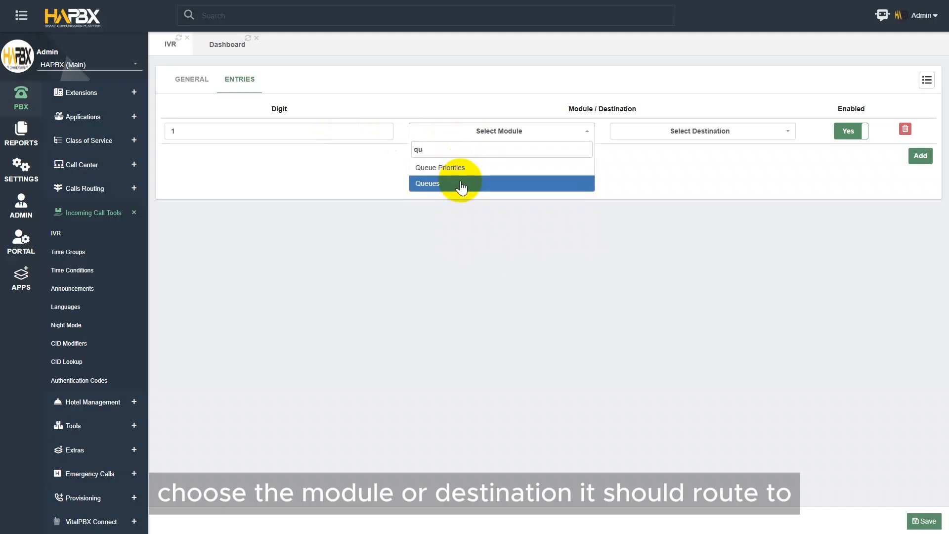
click(459, 183)
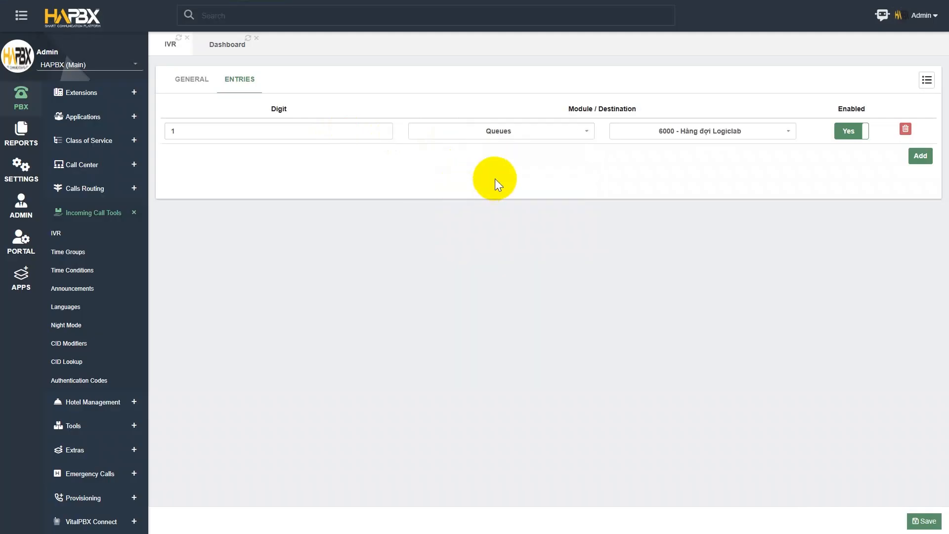
click(630, 131)
click(645, 194)
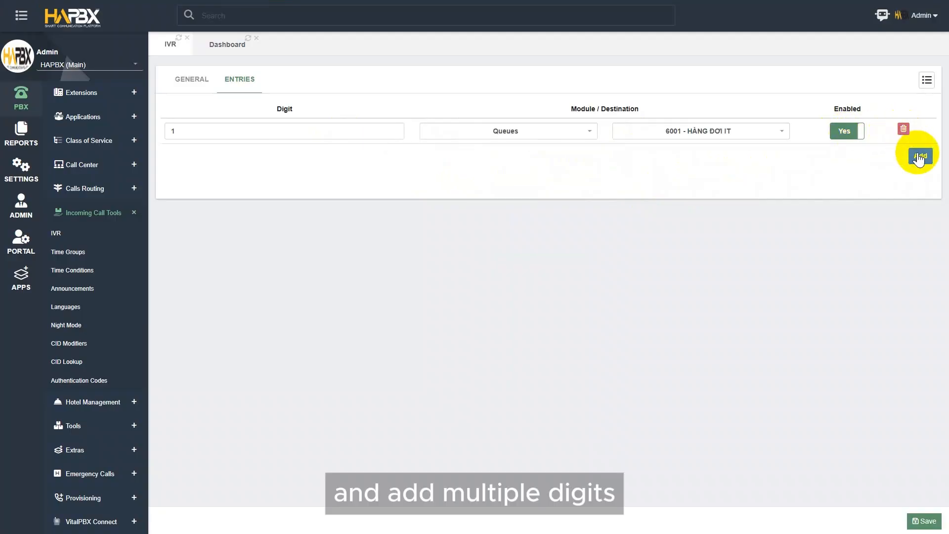
- Add a second IVR entry that routes digit 2 to the Extensions module with destination "101 - Logiclab Ba Trieu 101"
click(918, 157)
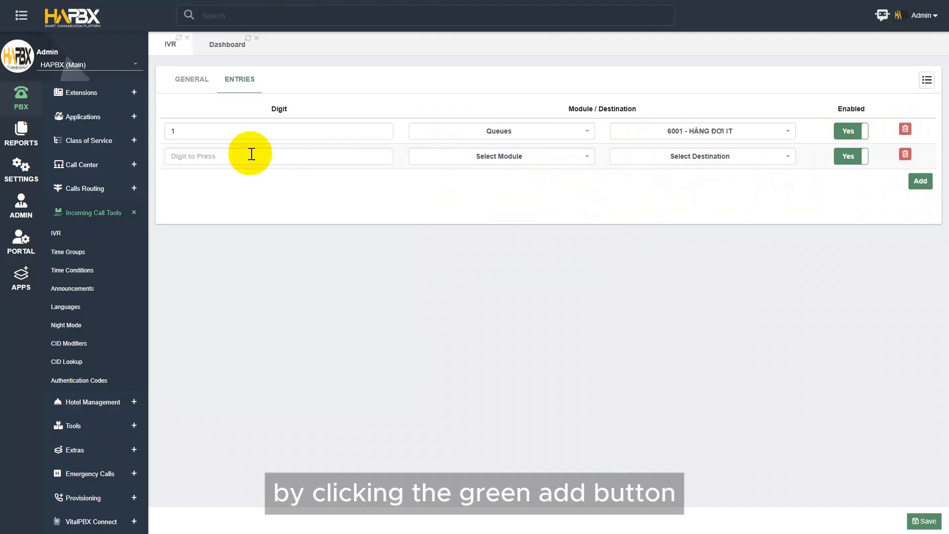
click(234, 155)
text(2)
click(477, 157)
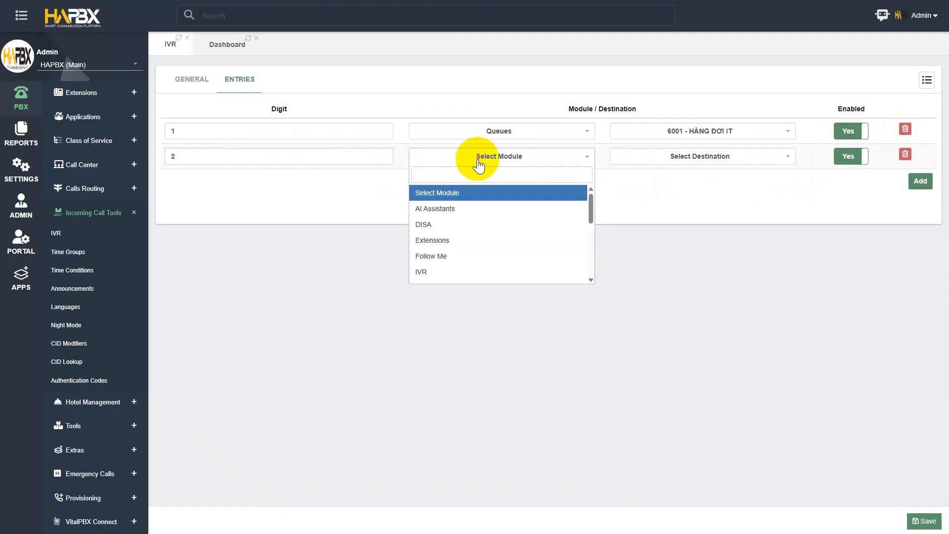
text(ex)
click(465, 193)
click(642, 156)
click(653, 208)
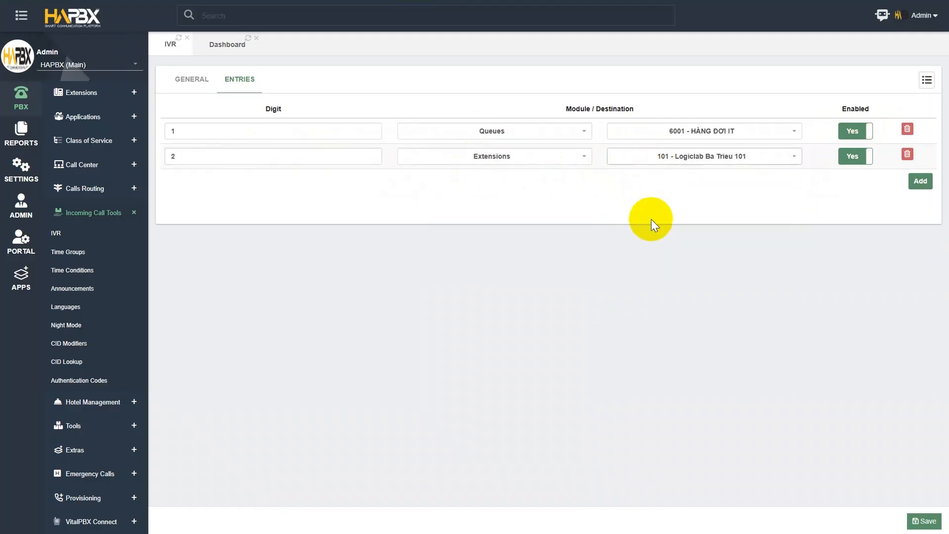
- Add a third entry routing digit 3 to the Extensions destination "102 - Logiclab Ba Trieu 102" and save the IVR
click(921, 181)
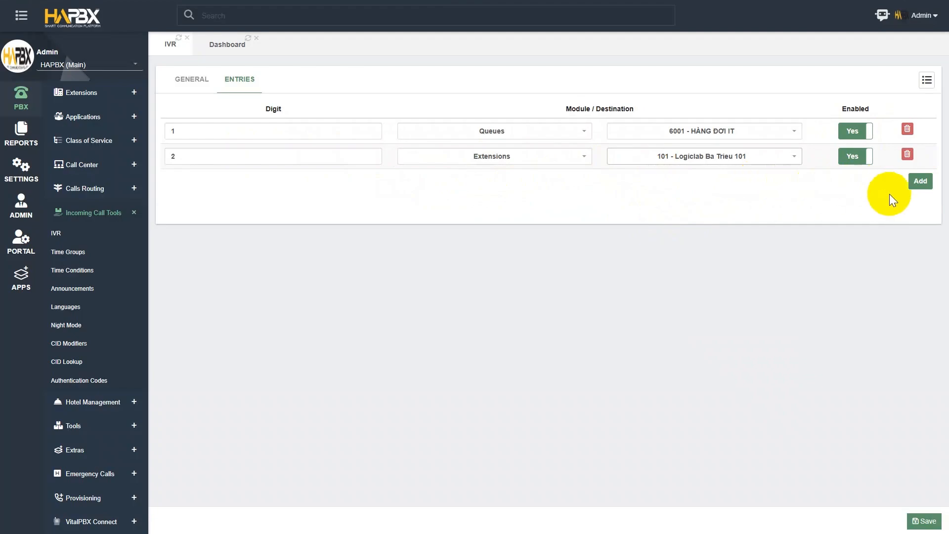
click(254, 179)
text(3)
click(499, 181)
click(478, 218)
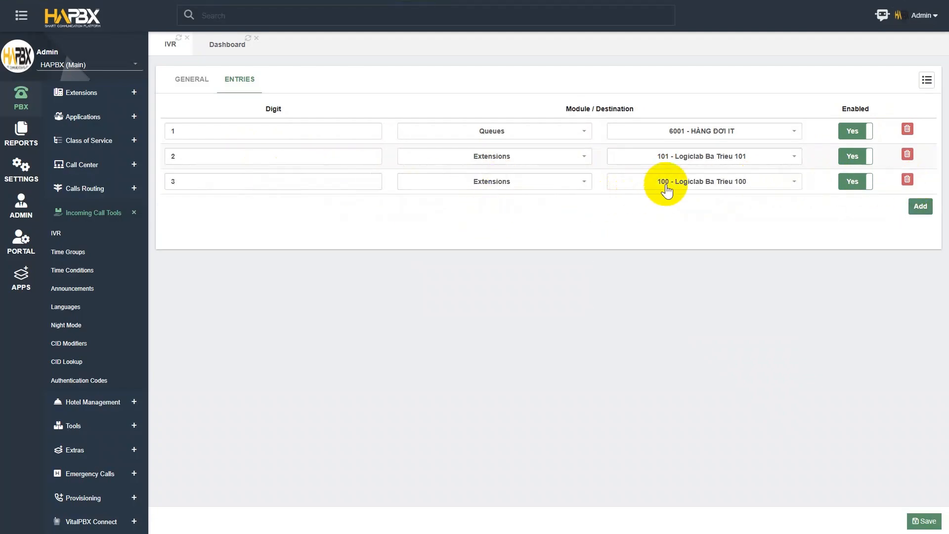
click(663, 184)
click(660, 263)
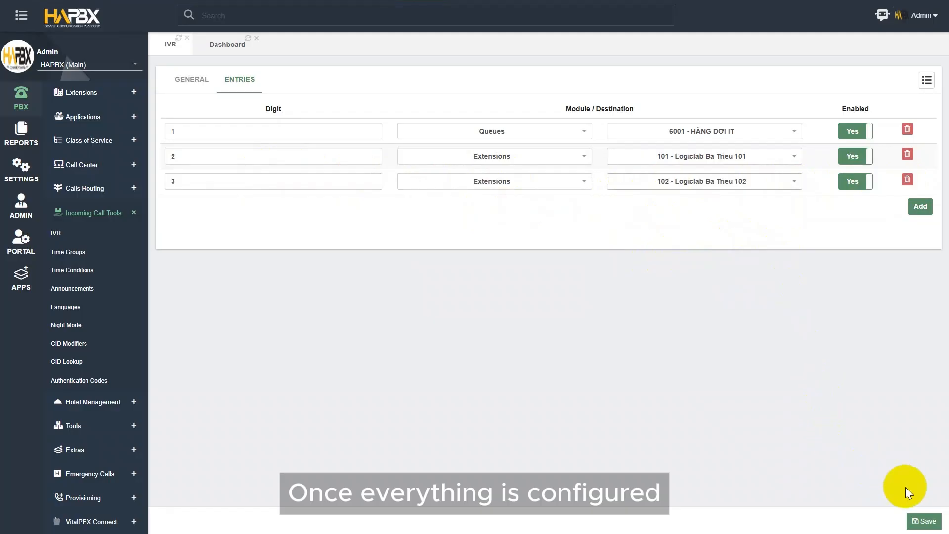
click(926, 521)
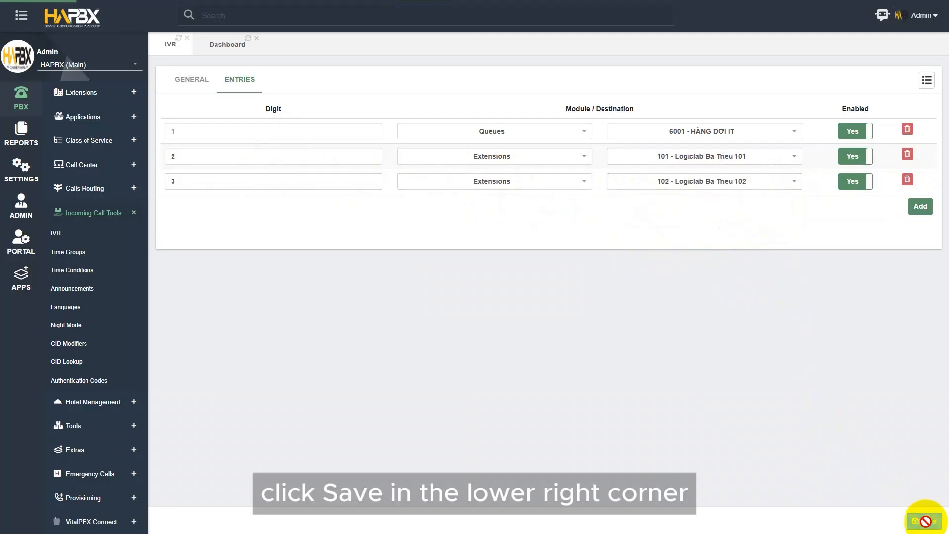